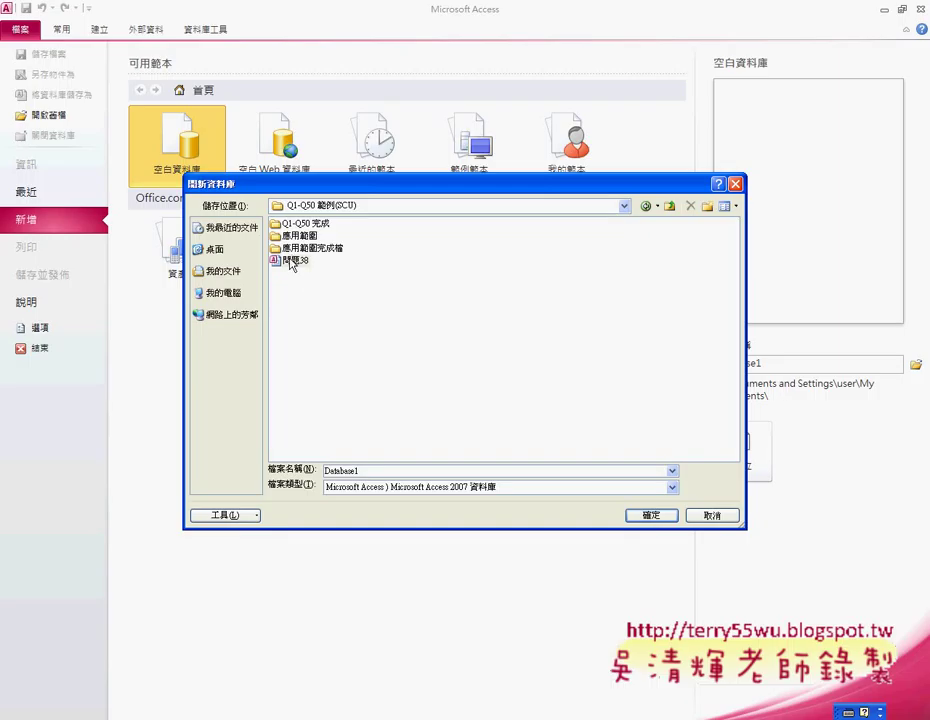
# Step: Rename the new database from 問題38 to 問題1
pyautogui.click(293, 260)
pyautogui.click(343, 470)
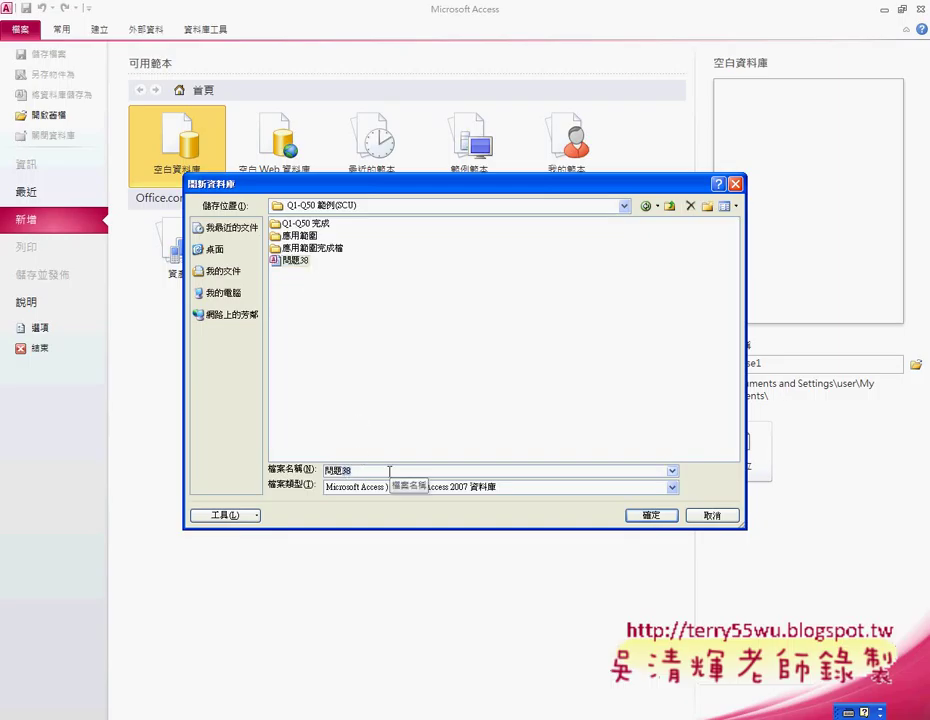
pyautogui.press('BackSpace')
pyautogui.press('BackSpace')
pyautogui.write('1')
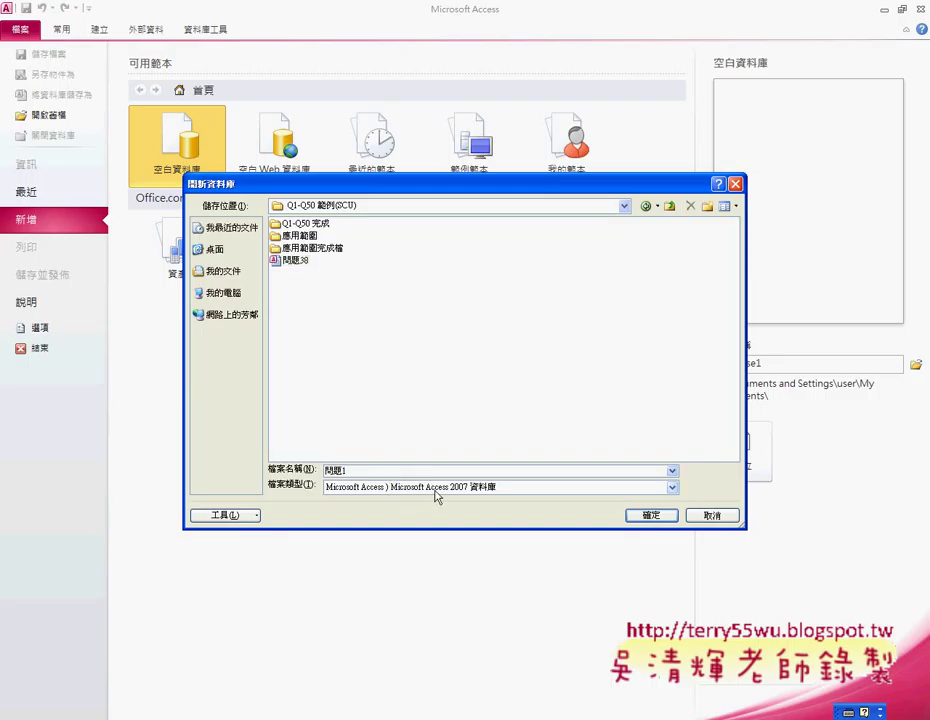
pyautogui.click(648, 518)
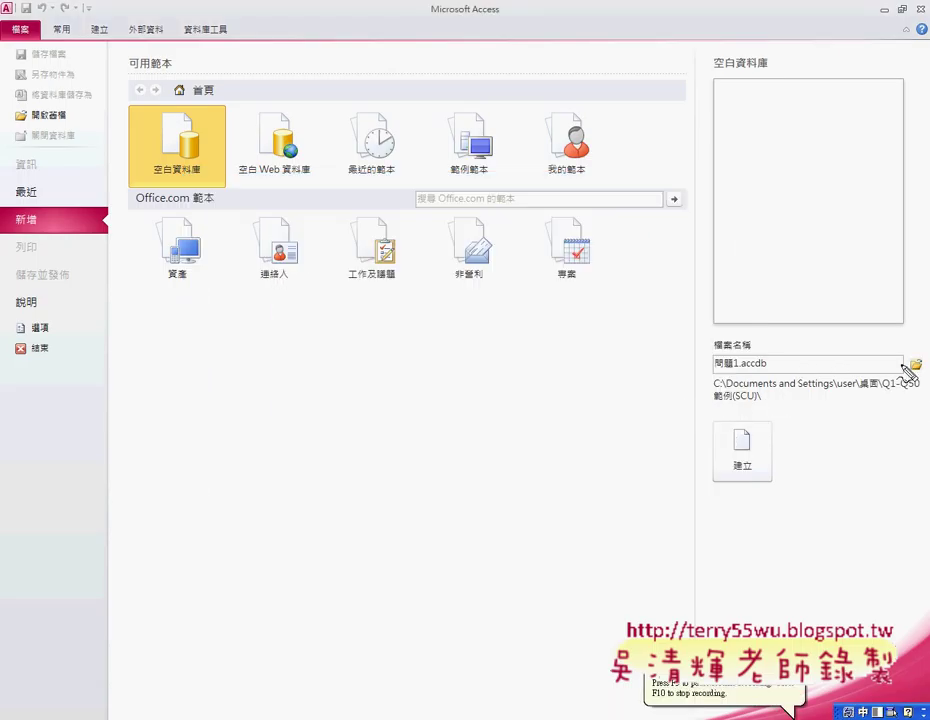
# Step: Review the save location in the Q1-Q50 範例(SCU) desktop folder
pyautogui.moveTo(918, 376)
pyautogui.mouseDown()
pyautogui.moveTo(878, 392)
pyautogui.moveTo(918, 391)
pyautogui.mouseUp()
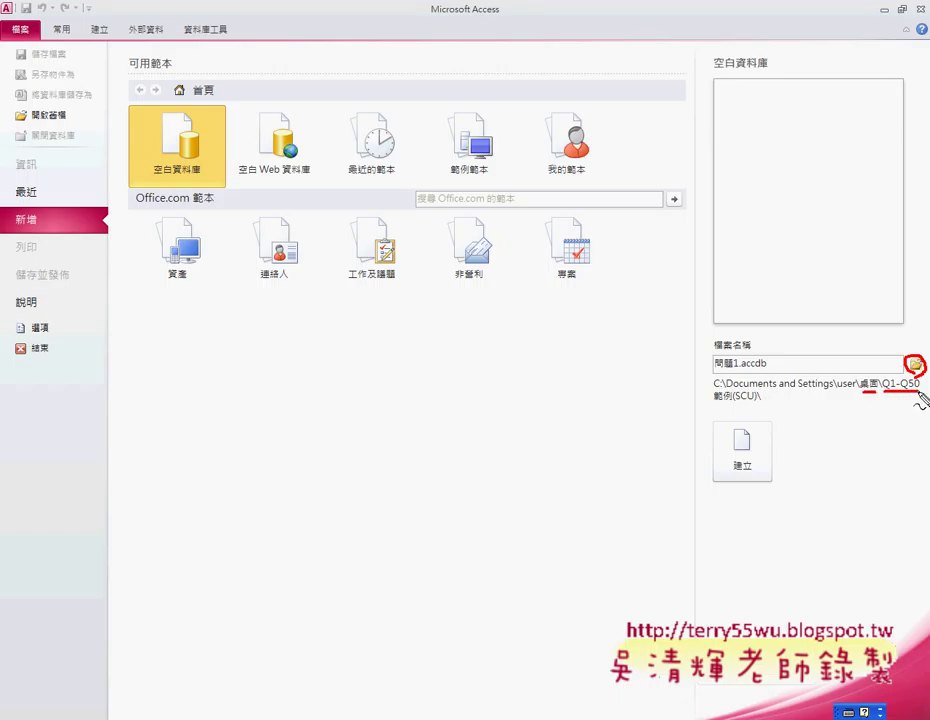
pyautogui.moveTo(714, 402); pyautogui.dragTo(731, 402)
pyautogui.moveTo(714, 372); pyautogui.dragTo(767, 372)
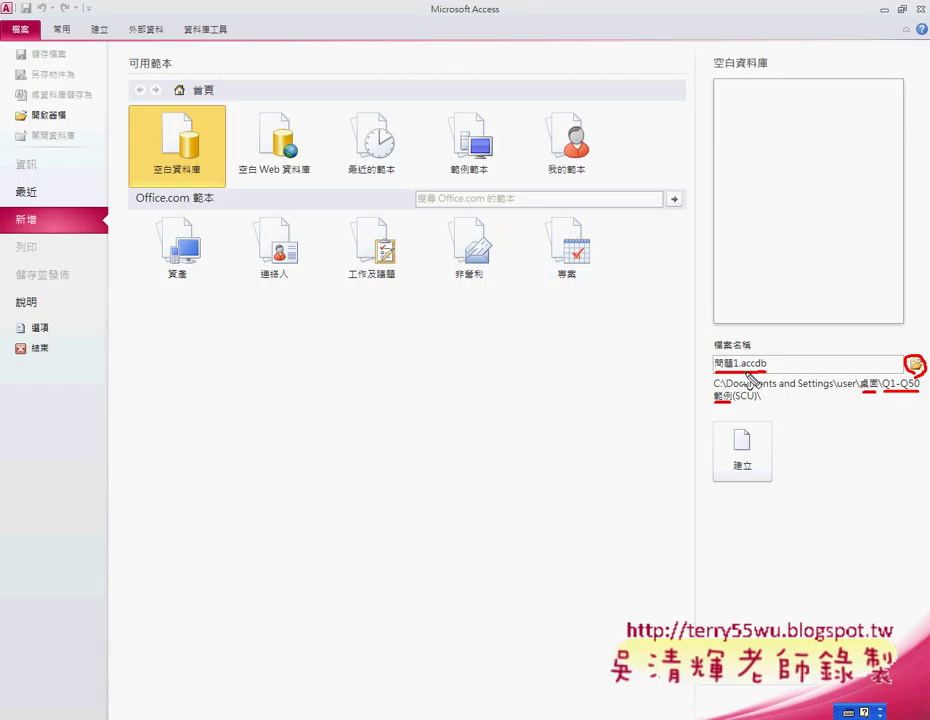
pyautogui.moveTo(760, 430); pyautogui.dragTo(750, 483)
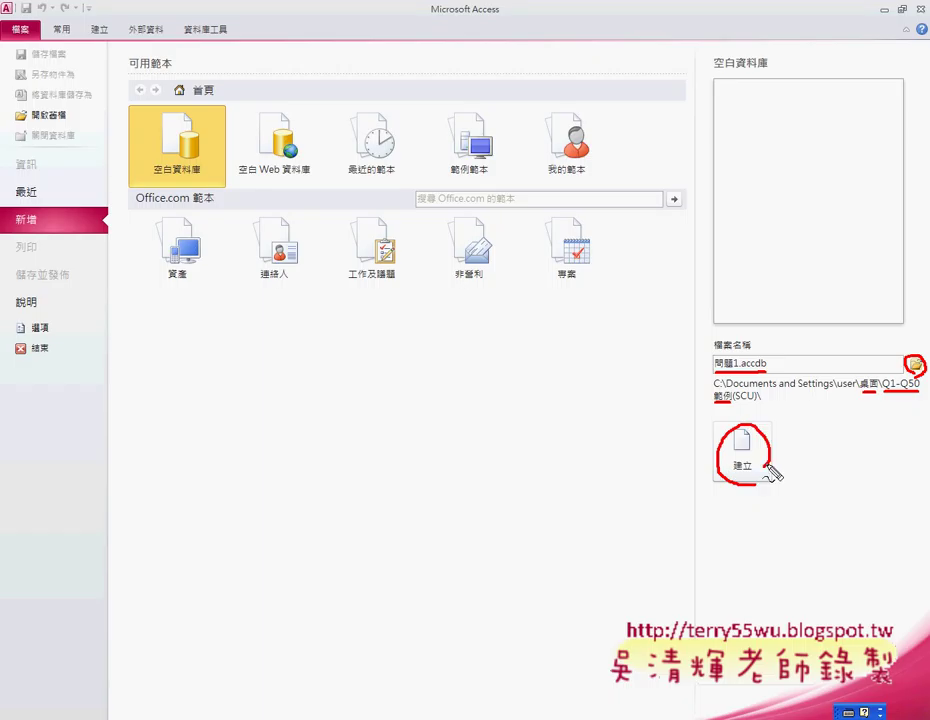
pyautogui.moveTo(912, 378); pyautogui.dragTo(776, 452)
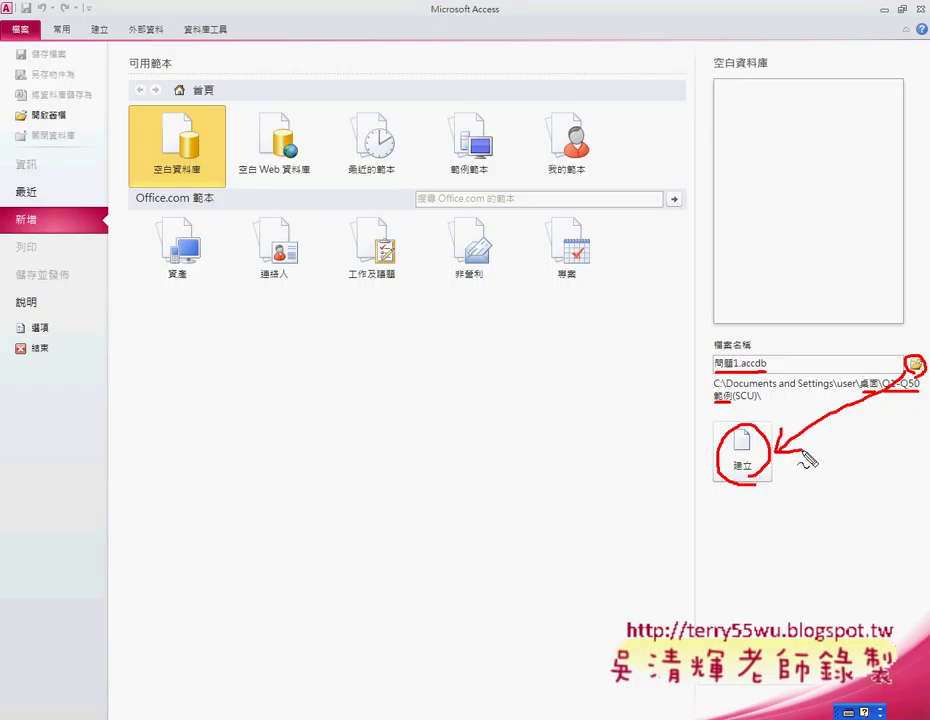
pyautogui.press('Escape')
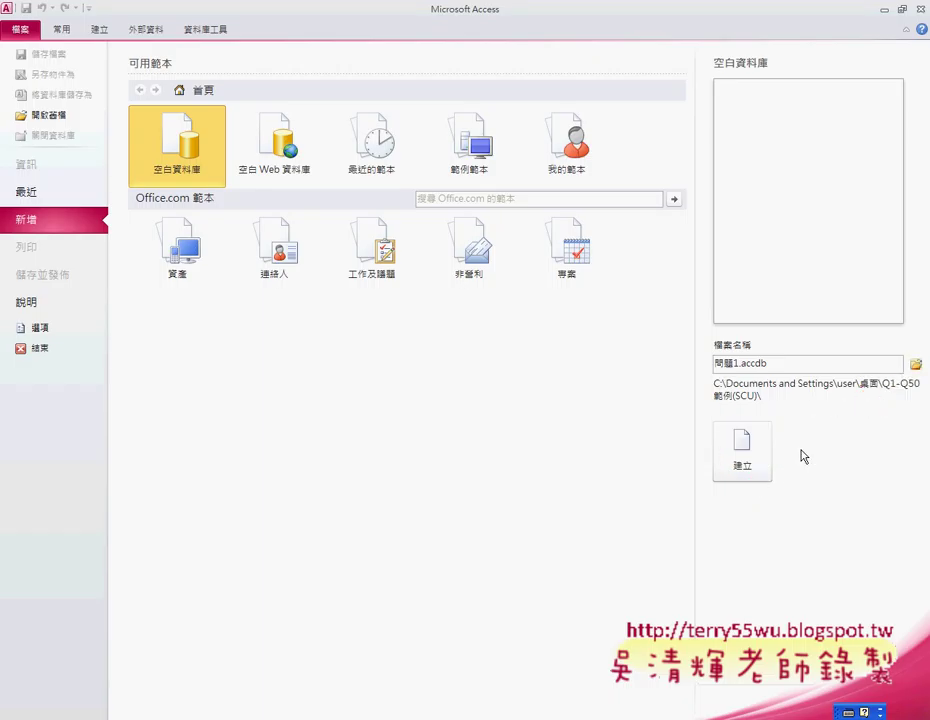
# Step: Create the blank 問題1 database and restore Access to a smaller window
pyautogui.click(742, 455)
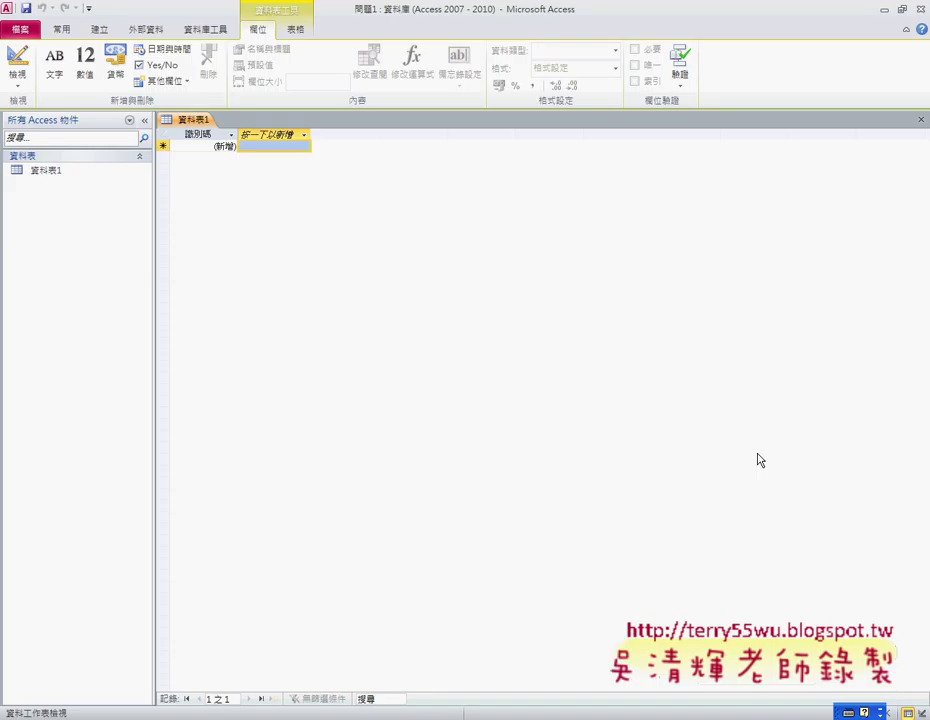
pyautogui.doubleClick(795, 14)
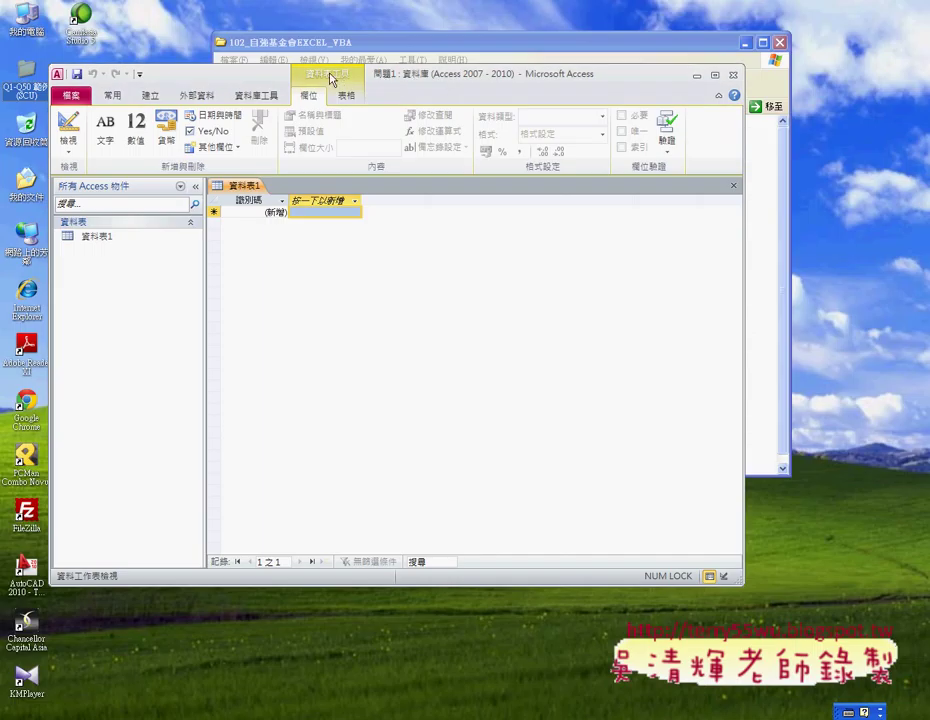
pyautogui.moveTo(332, 78); pyautogui.dragTo(479, 87)
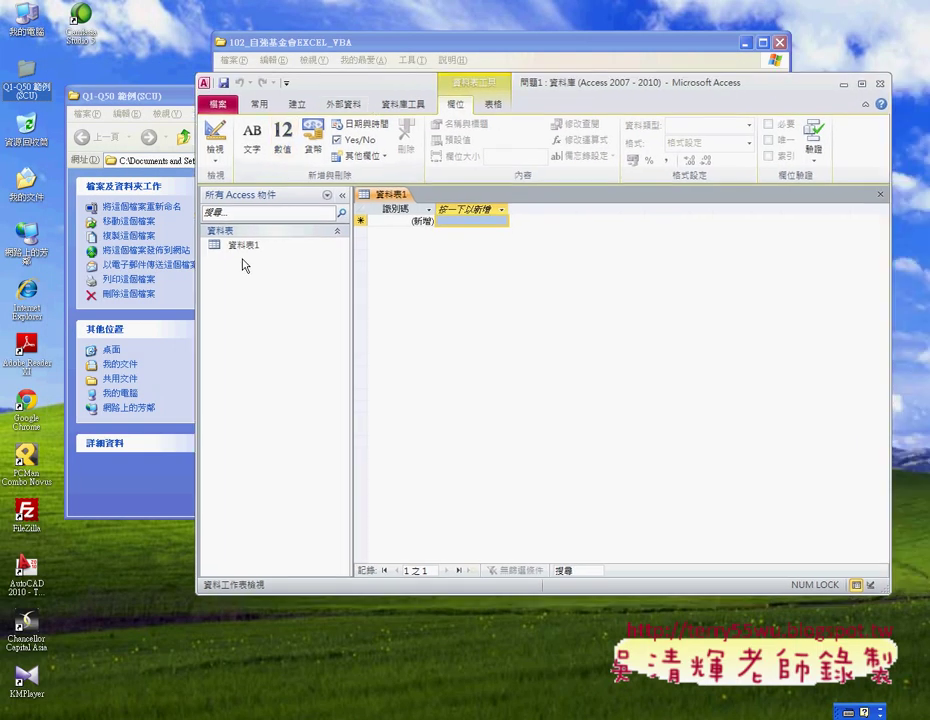
pyautogui.moveTo(137, 91); pyautogui.dragTo(121, 85)
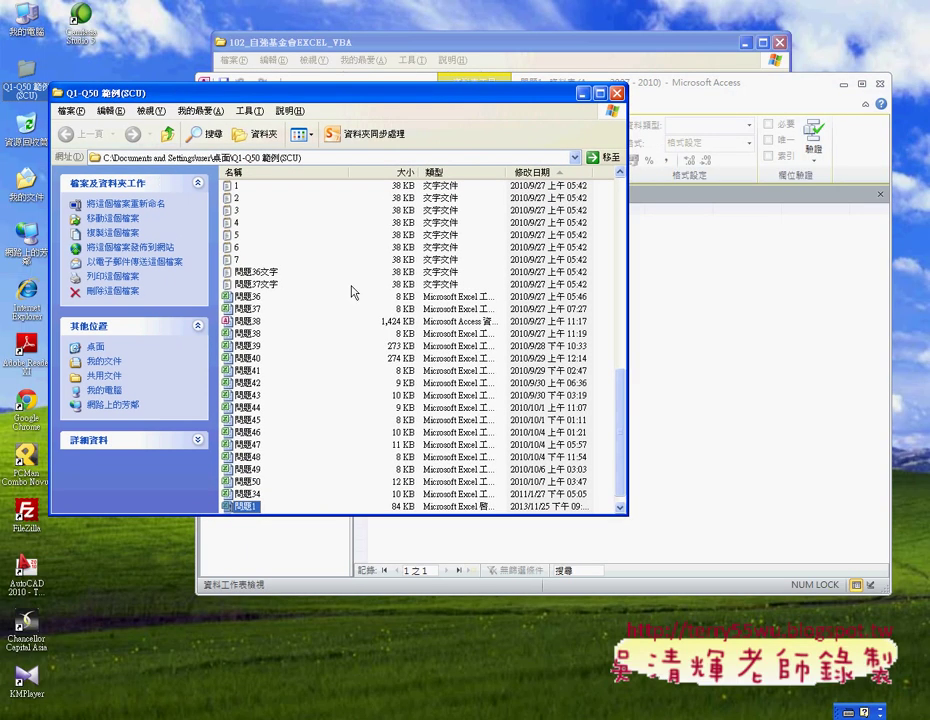
pyautogui.click(248, 508)
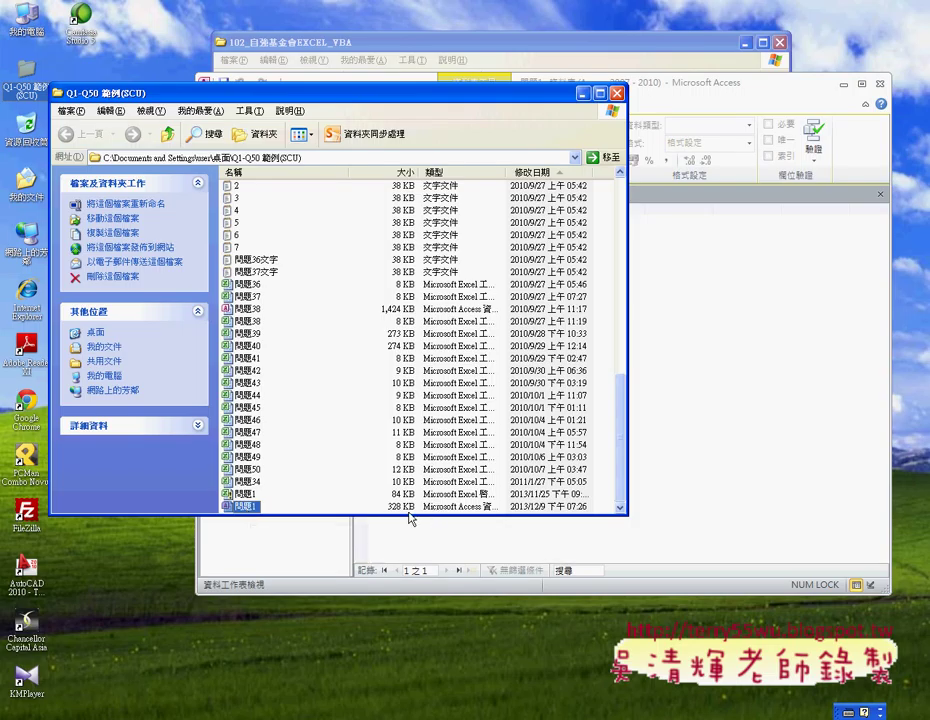
pyautogui.click(302, 510)
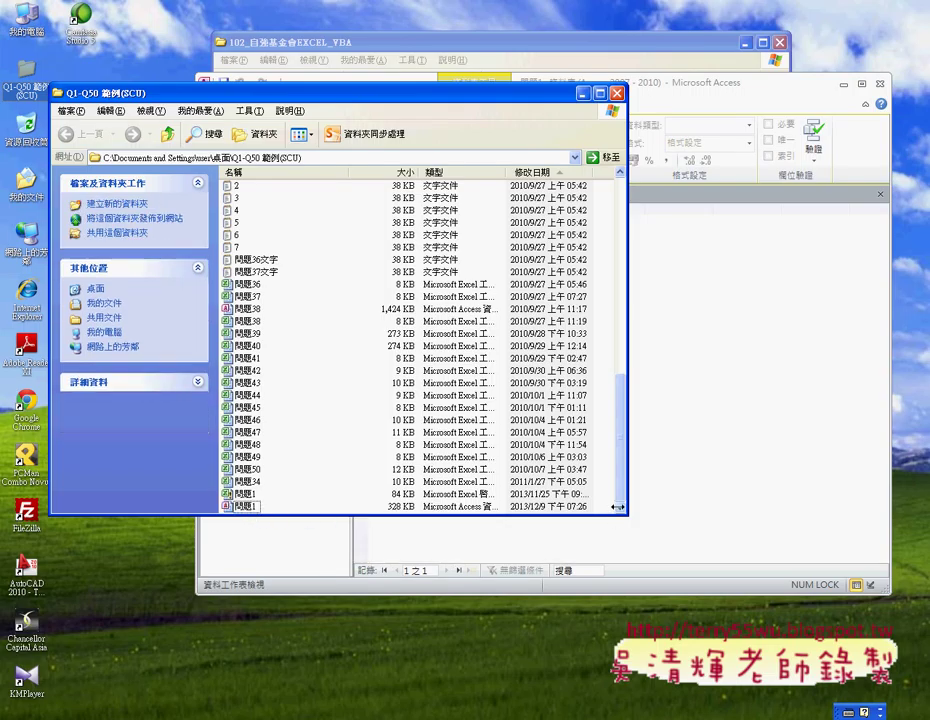
pyautogui.hotkey('alt', 'Tab')
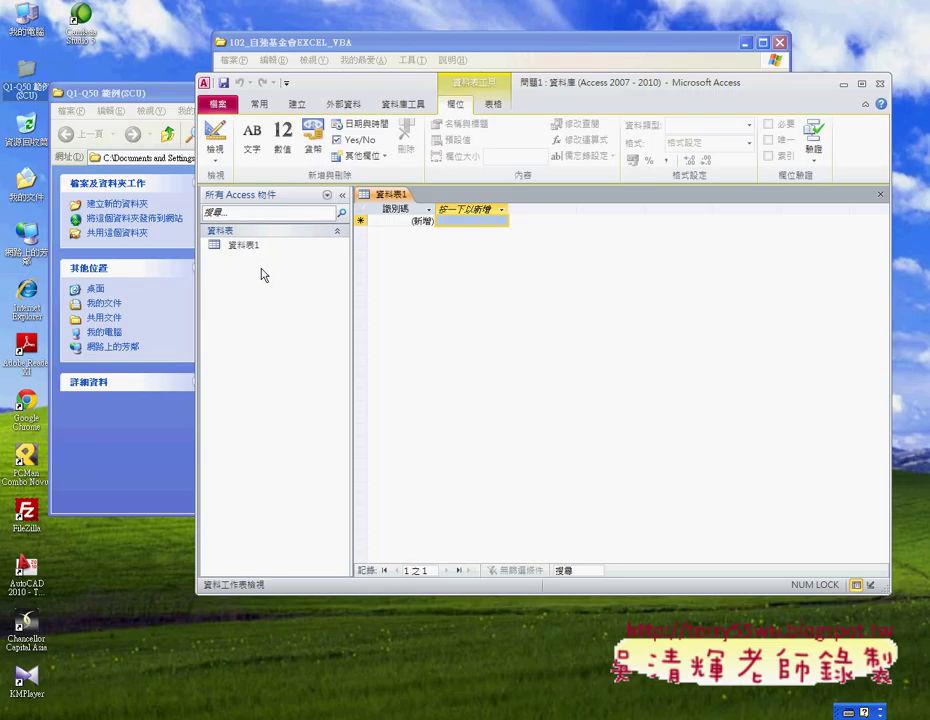
# Step: Check the navigation pane options, then switch the ribbon to 外部資料 (External Data)
pyautogui.rightClick(262, 271)
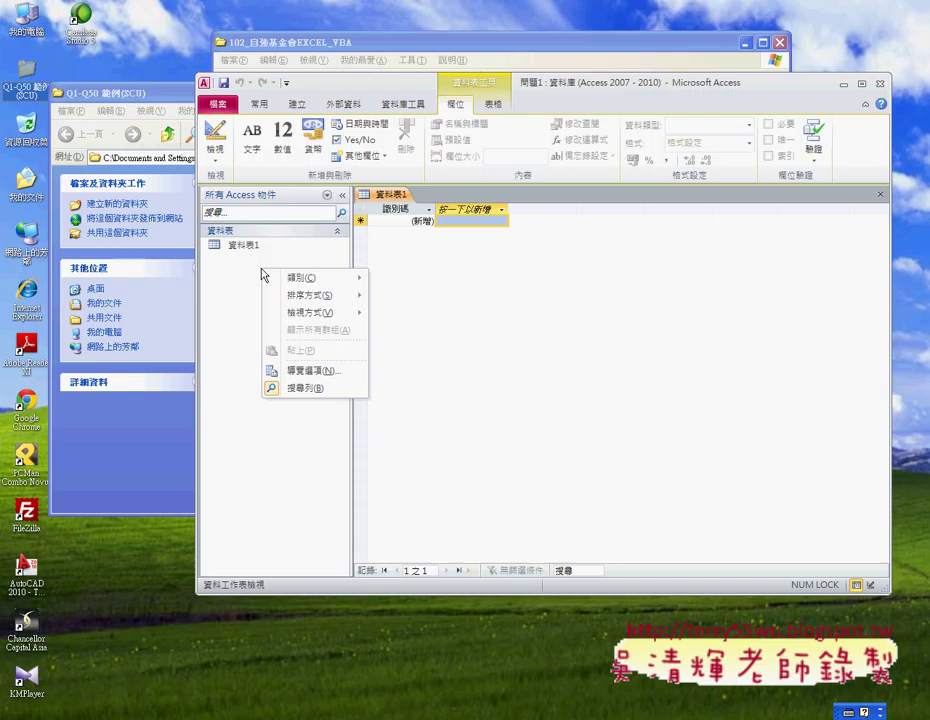
pyautogui.click(218, 160)
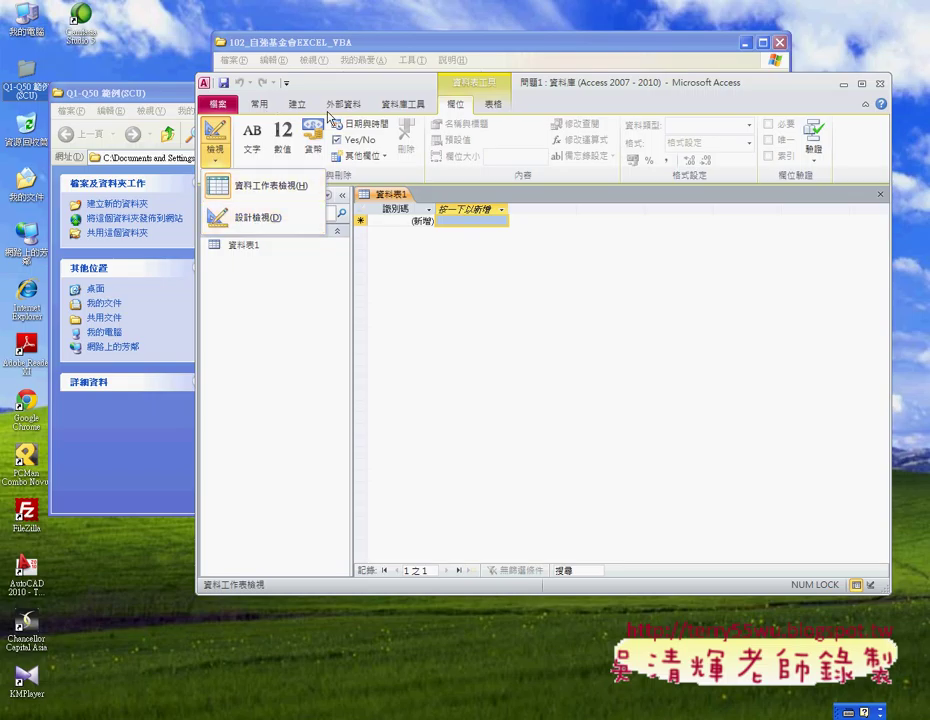
pyautogui.click(349, 106)
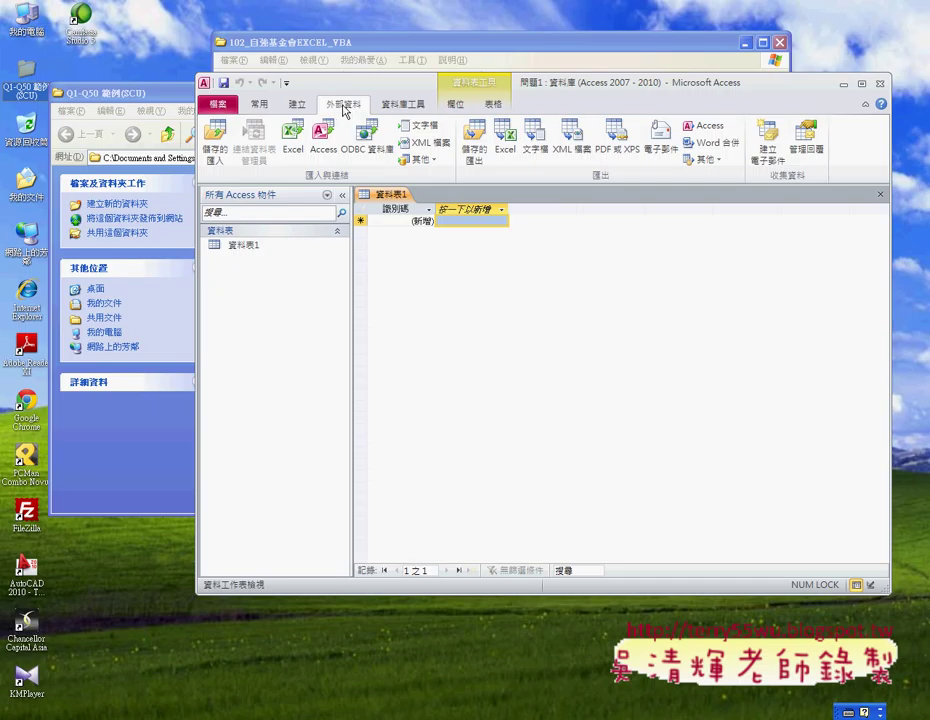
# Step: Import from Excel using 問題1.xlsm in the desktop Q1-Q50 範例(SCU) folder
pyautogui.click(292, 143)
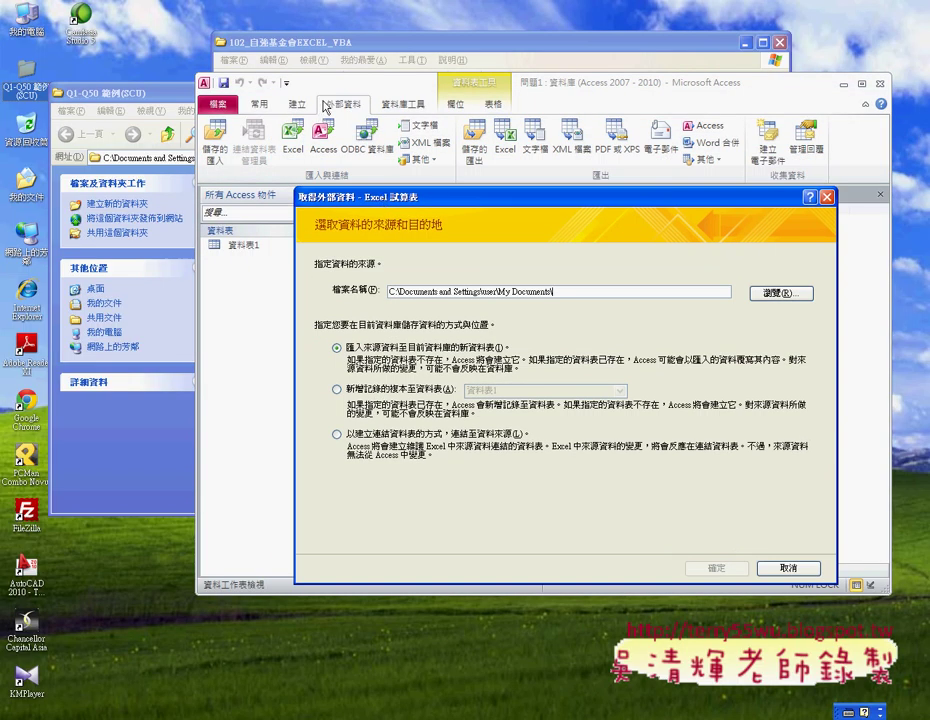
pyautogui.click(775, 293)
pyautogui.click(293, 222)
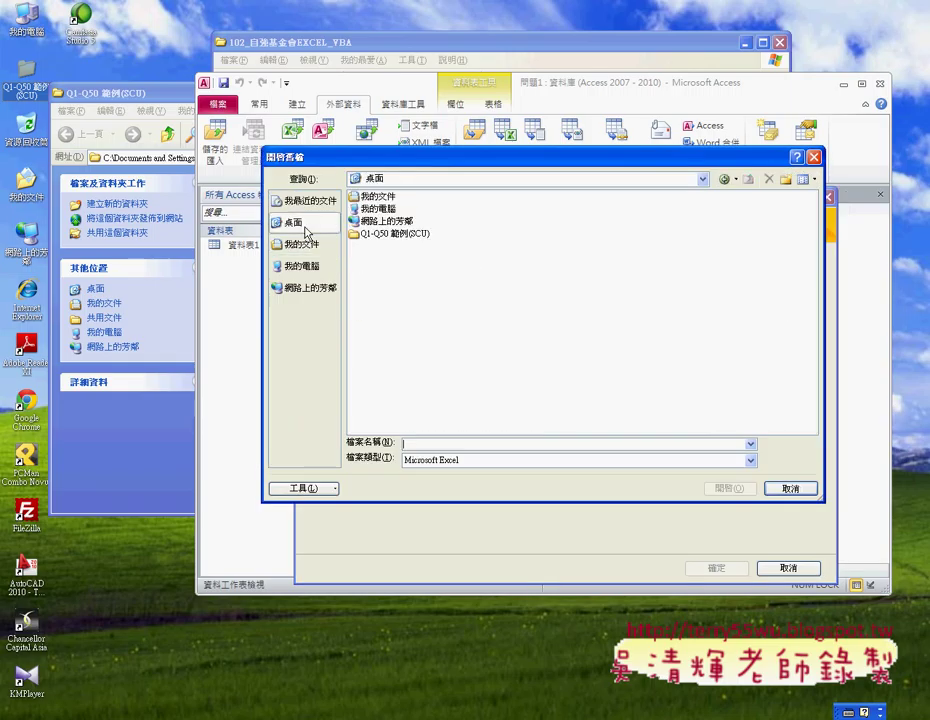
pyautogui.doubleClick(384, 234)
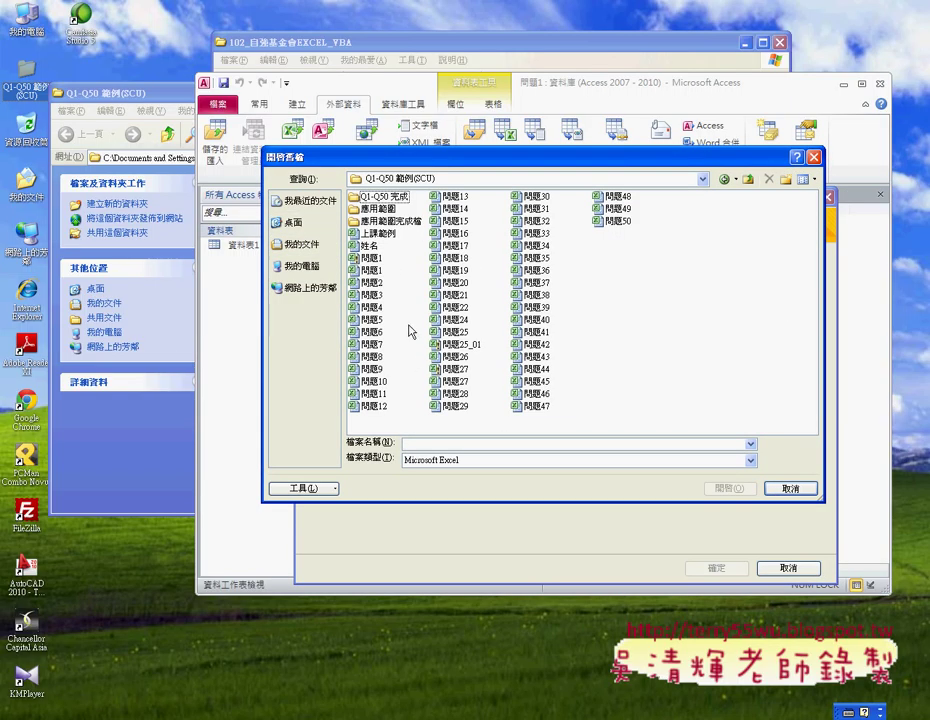
pyautogui.click(371, 261)
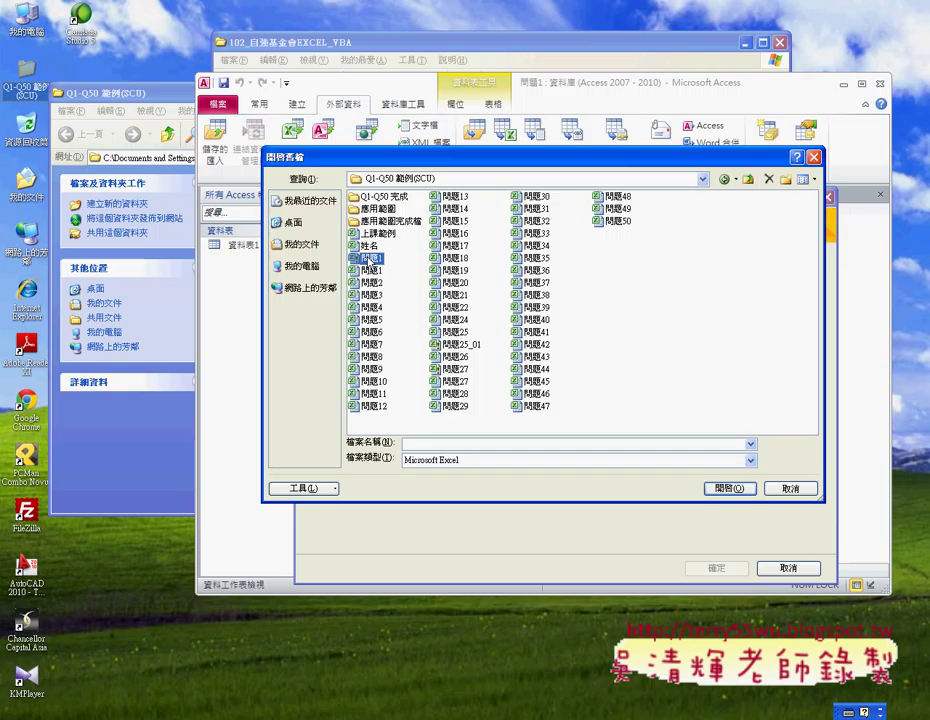
pyautogui.click(725, 488)
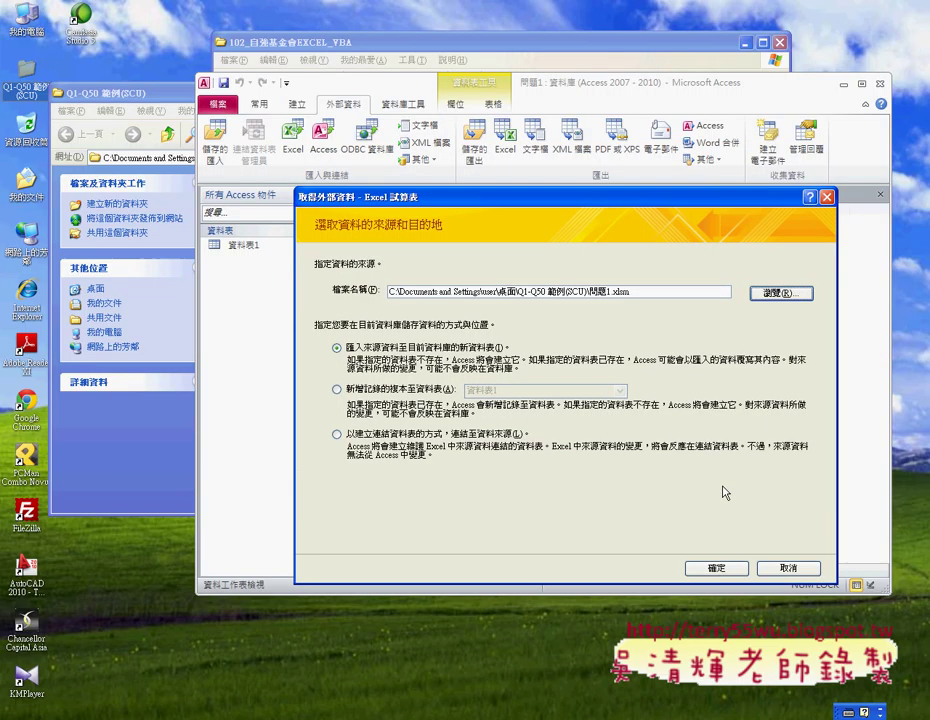
pyautogui.click(713, 566)
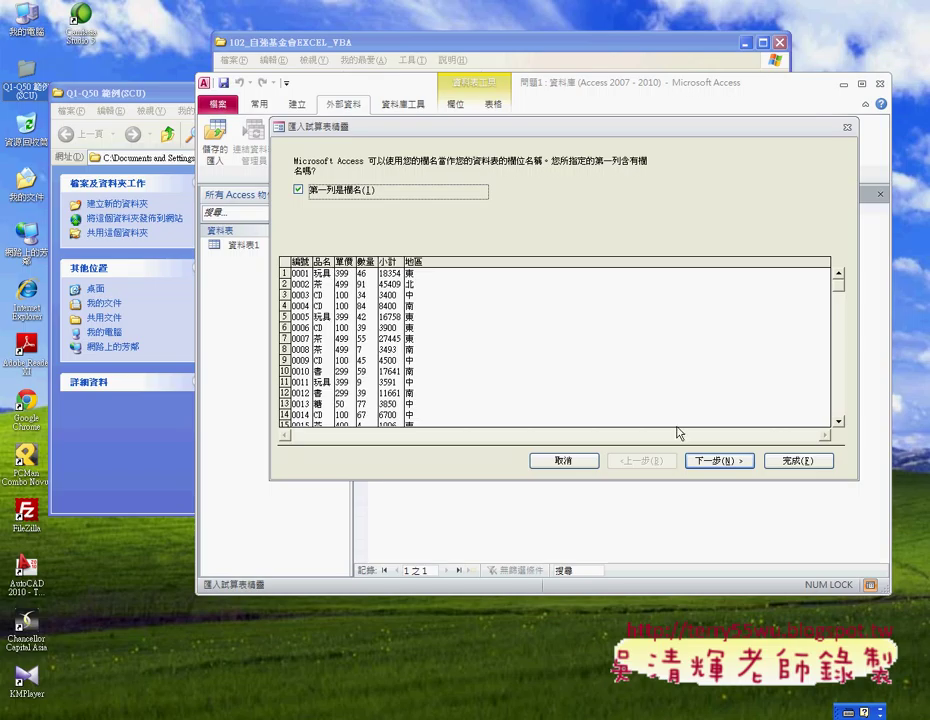
# Step: Keep the first row as field names and review 編號, 品名, 單價, 數量, 小計, 地區 field settings
pyautogui.click(720, 463)
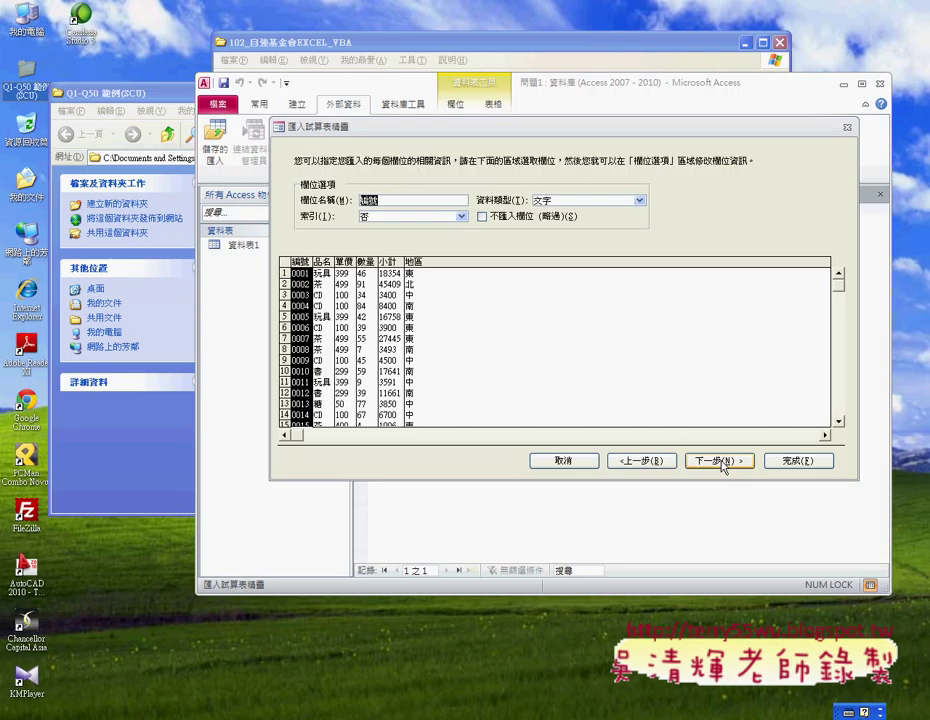
pyautogui.click(322, 300)
pyautogui.click(350, 304)
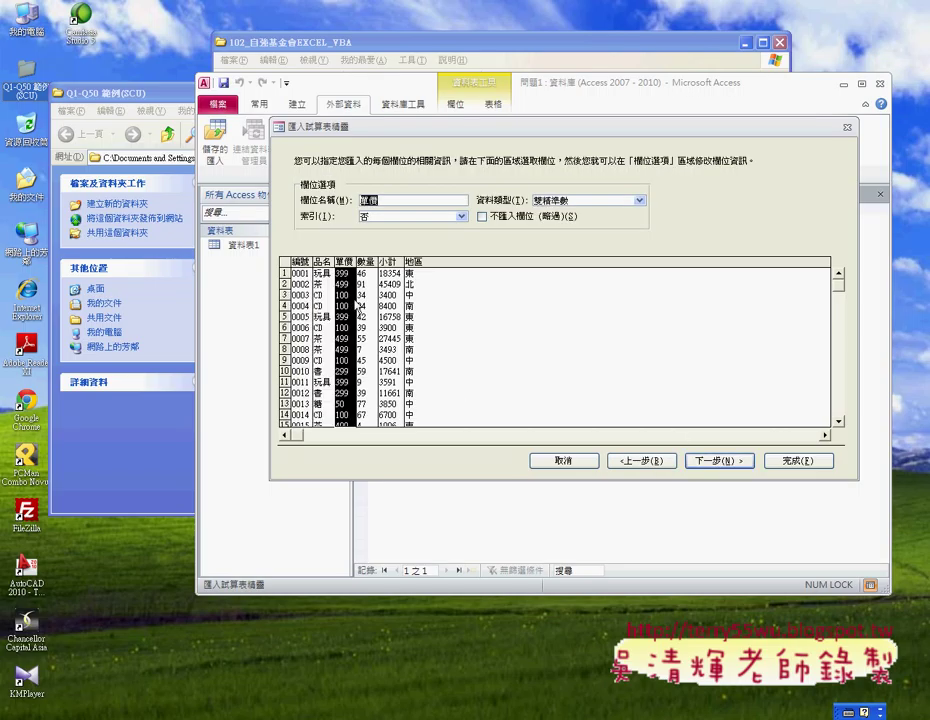
pyautogui.click(360, 305)
pyautogui.click(390, 305)
pyautogui.click(415, 316)
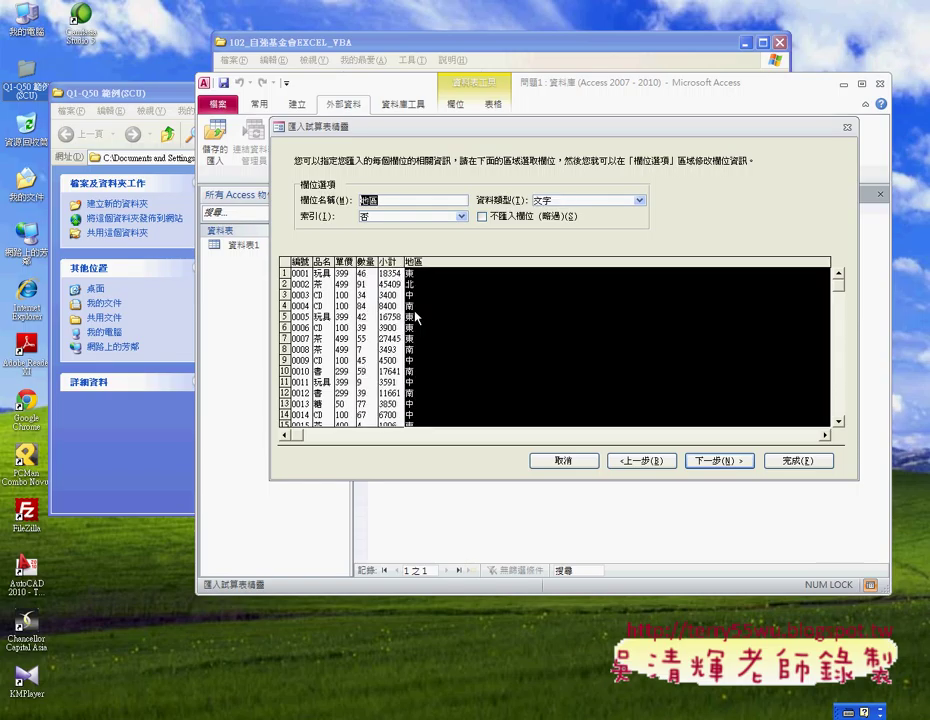
pyautogui.click(390, 318)
pyautogui.click(366, 318)
pyautogui.click(344, 318)
pyautogui.click(322, 319)
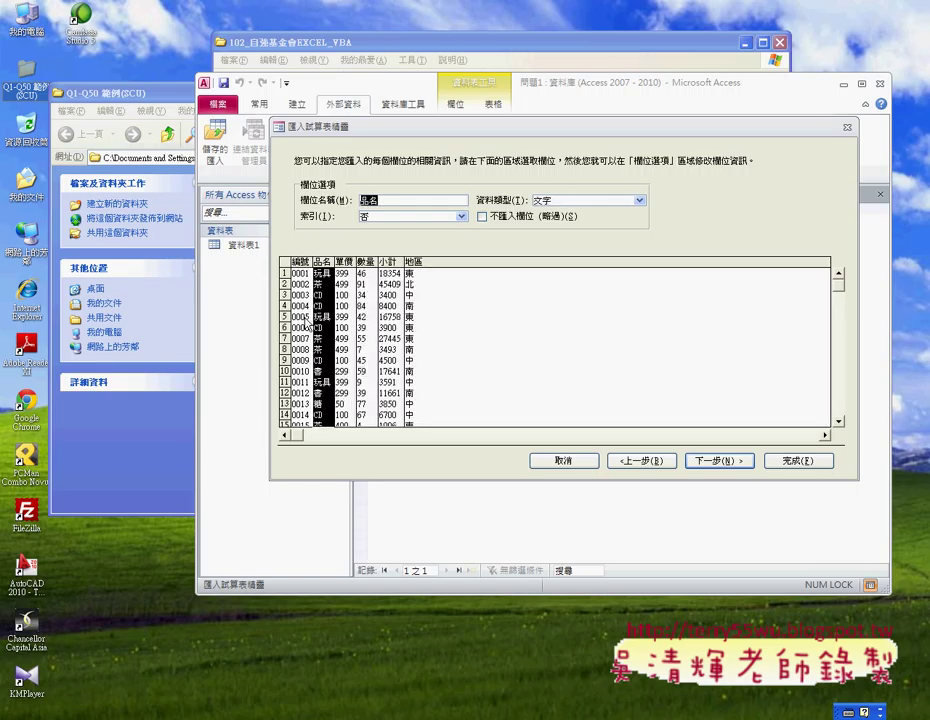
pyautogui.click(300, 322)
pyautogui.click(322, 326)
pyautogui.click(344, 332)
pyautogui.click(365, 338)
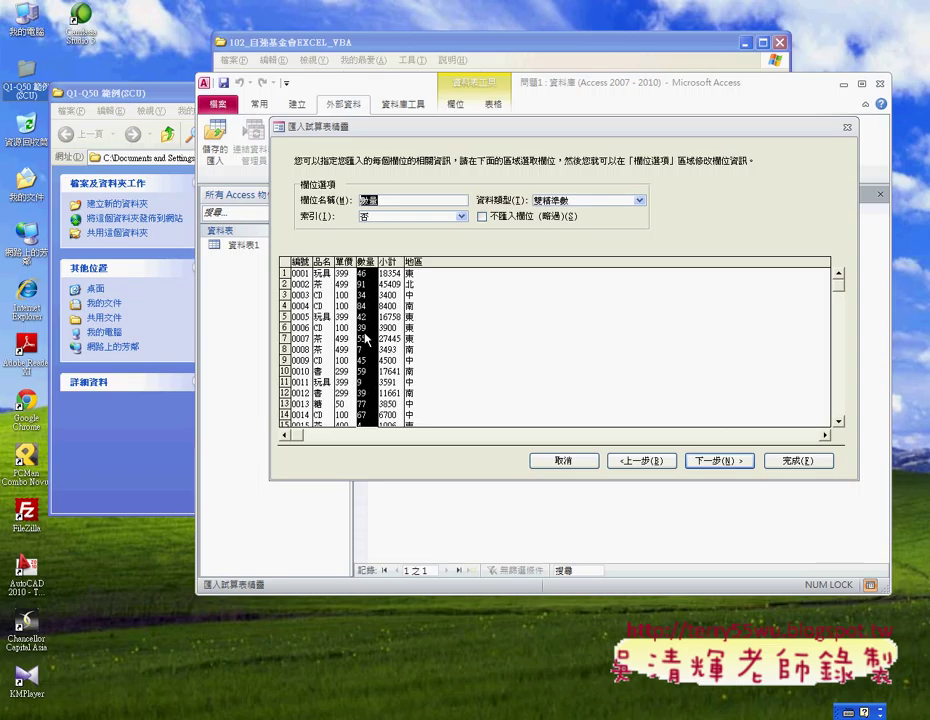
pyautogui.click(390, 340)
pyautogui.click(415, 340)
pyautogui.click(368, 345)
pyautogui.click(345, 347)
pyautogui.click(323, 348)
pyautogui.click(301, 349)
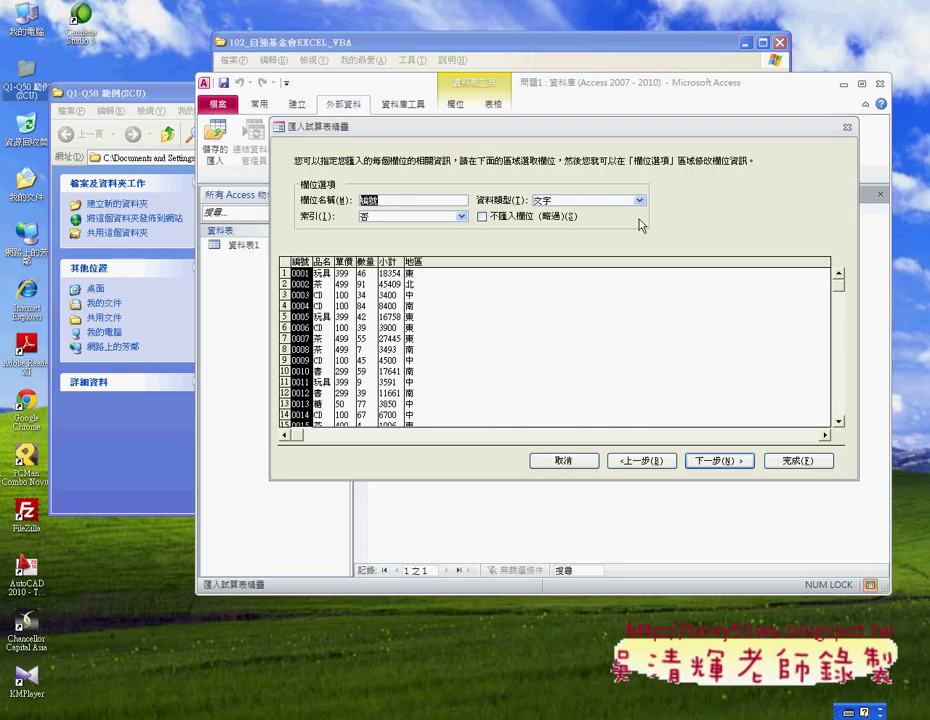
# Step: Change 編號's data type to 長整數, then set it back to 文字
pyautogui.click(640, 201)
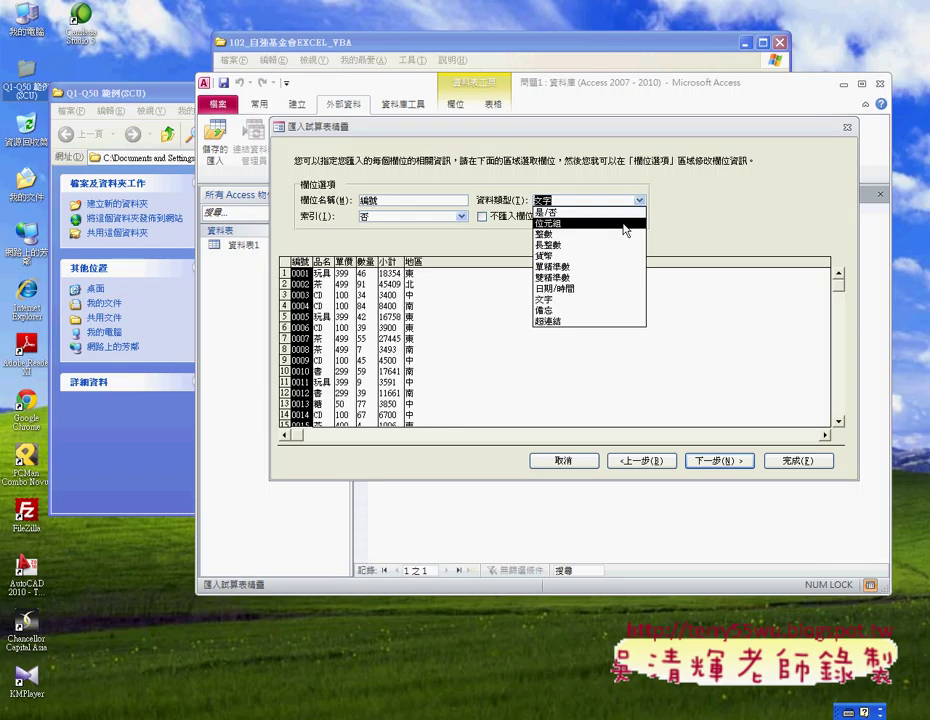
pyautogui.click(600, 244)
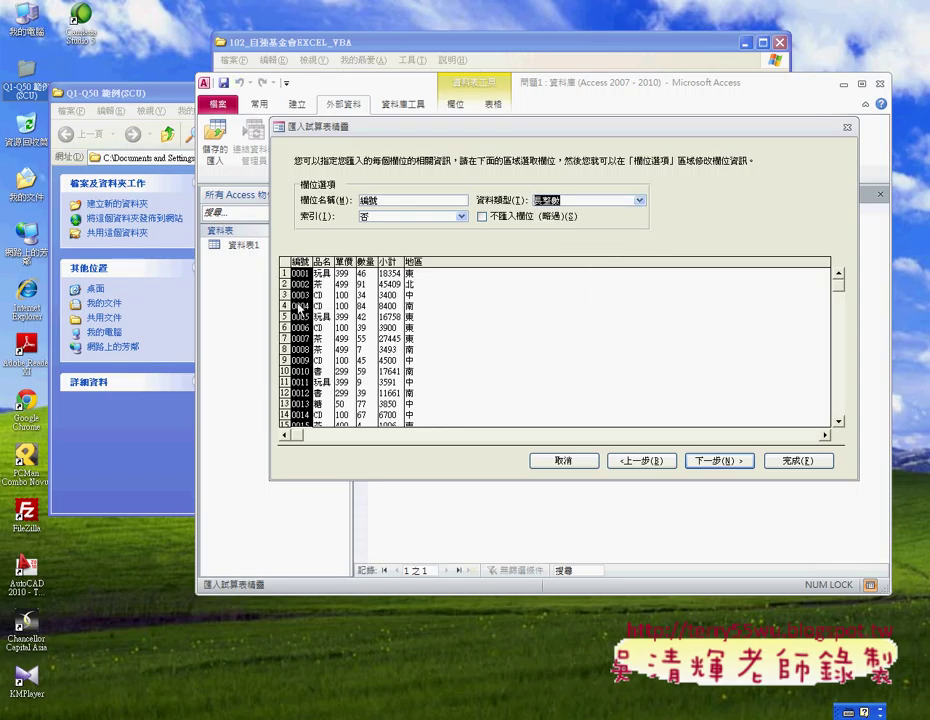
pyautogui.click(638, 201)
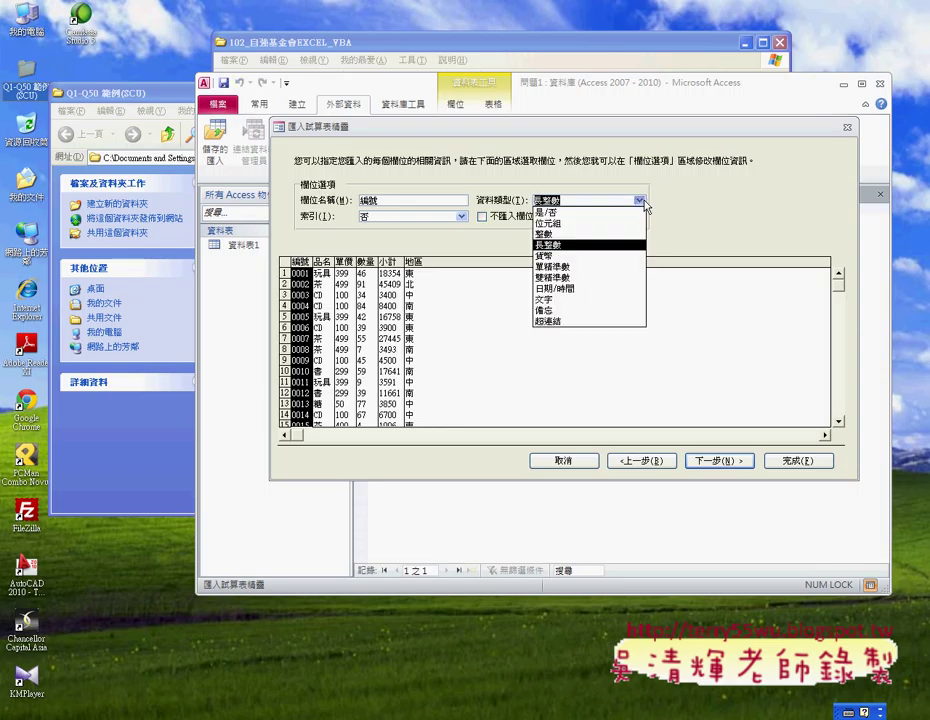
pyautogui.click(590, 299)
# Step: Import with no primary key (不要主索引鍵)
pyautogui.click(729, 462)
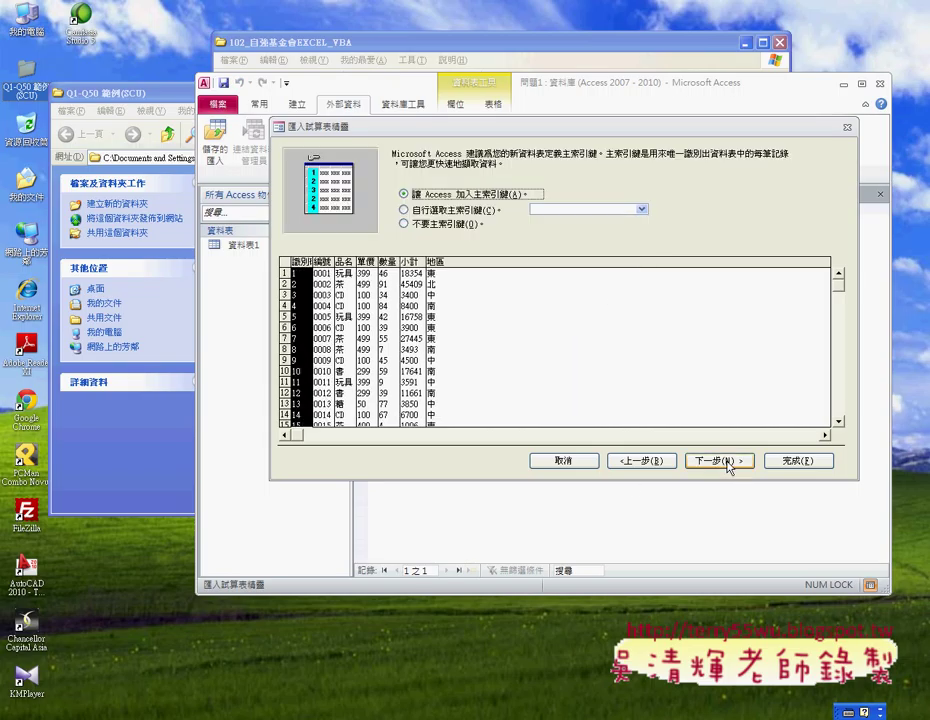
pyautogui.click(430, 224)
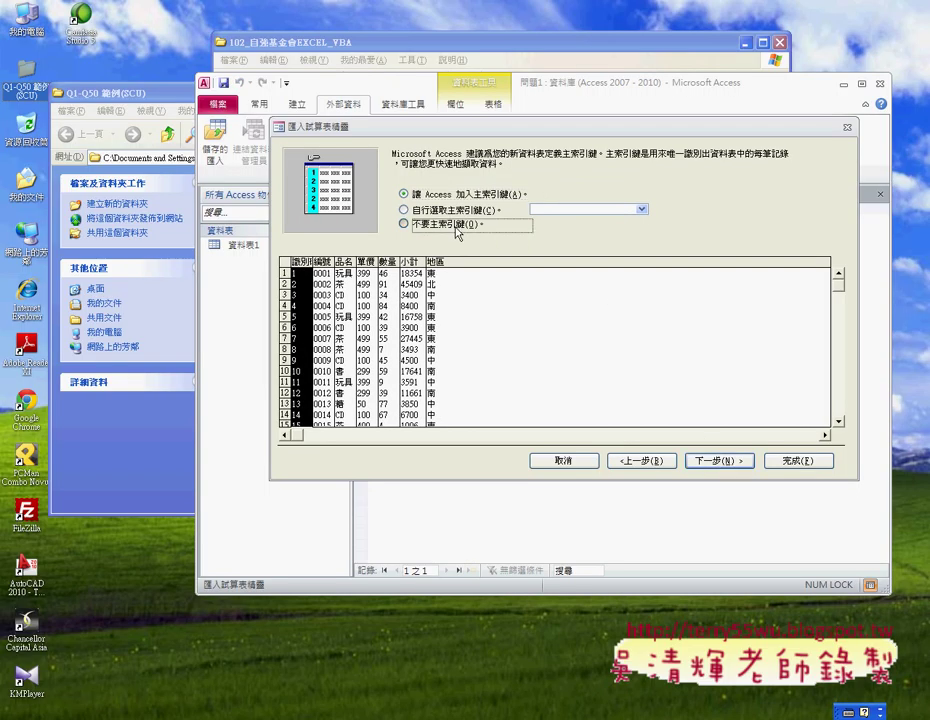
pyautogui.click(729, 462)
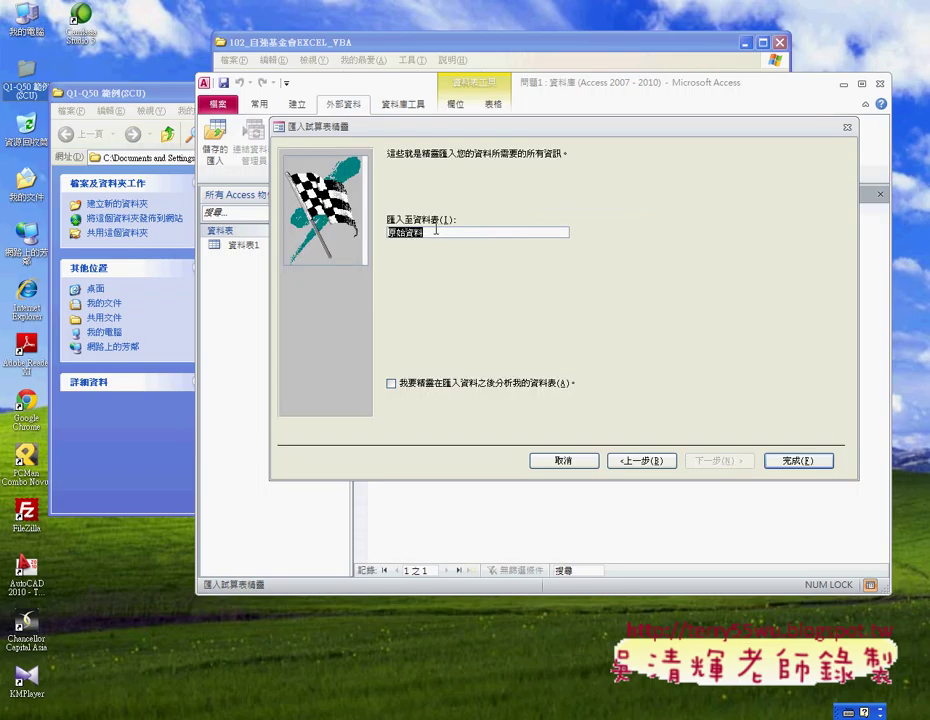
# Step: Name the destination table 問題1, finish the import without saving steps, and open the table
pyautogui.press('BackSpace')
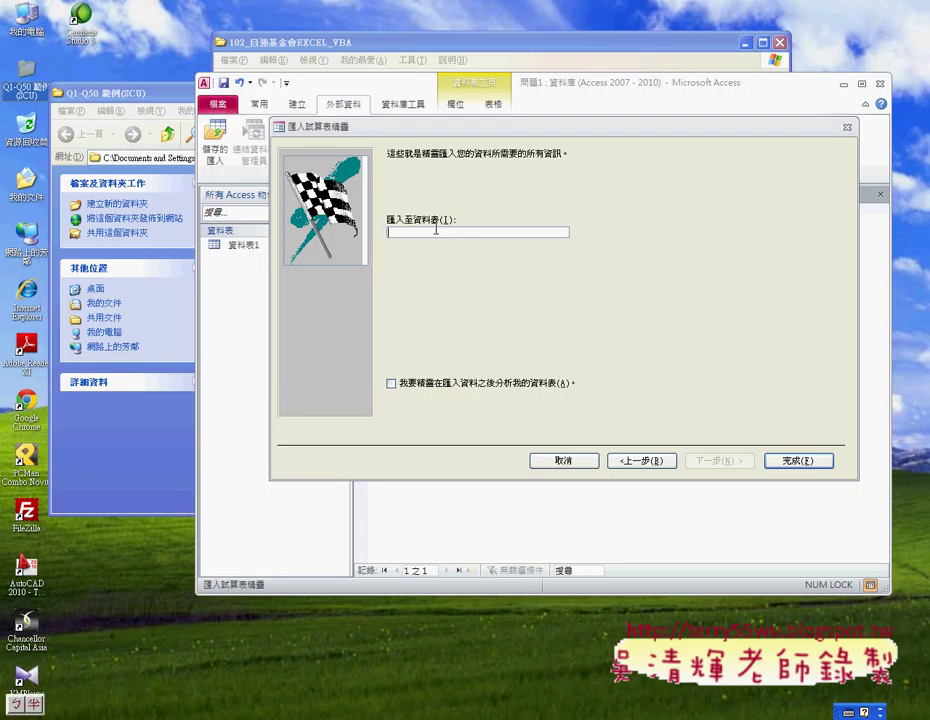
pyautogui.hotkey('ctrl', 'space')
pyautogui.hotkey('ctrl', 'shift')
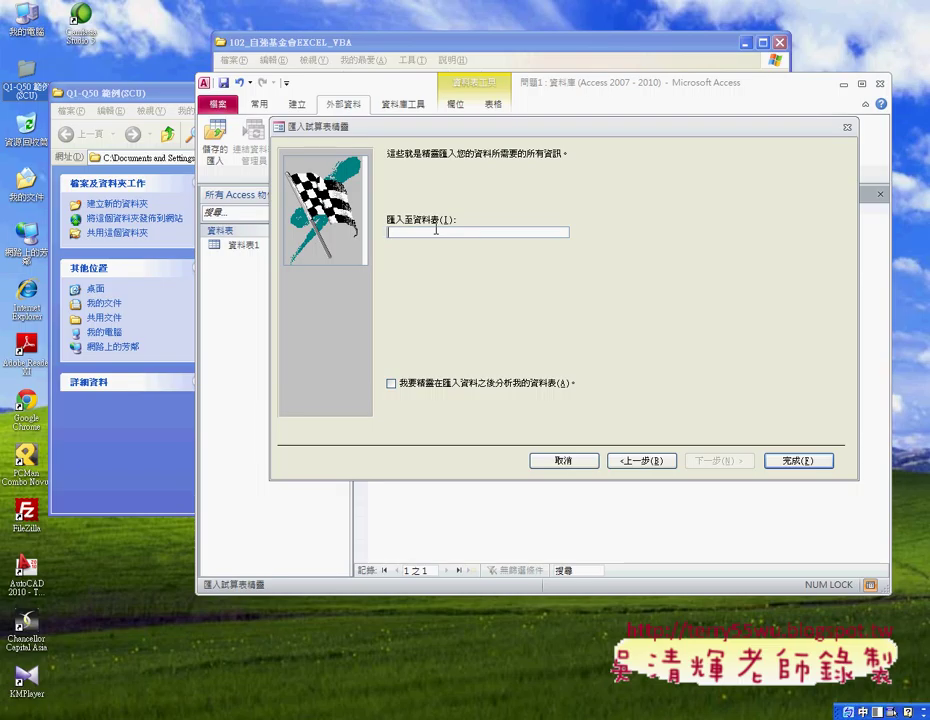
pyautogui.write('jp')
pyautogui.write('4wu6')
pyautogui.press('Return')
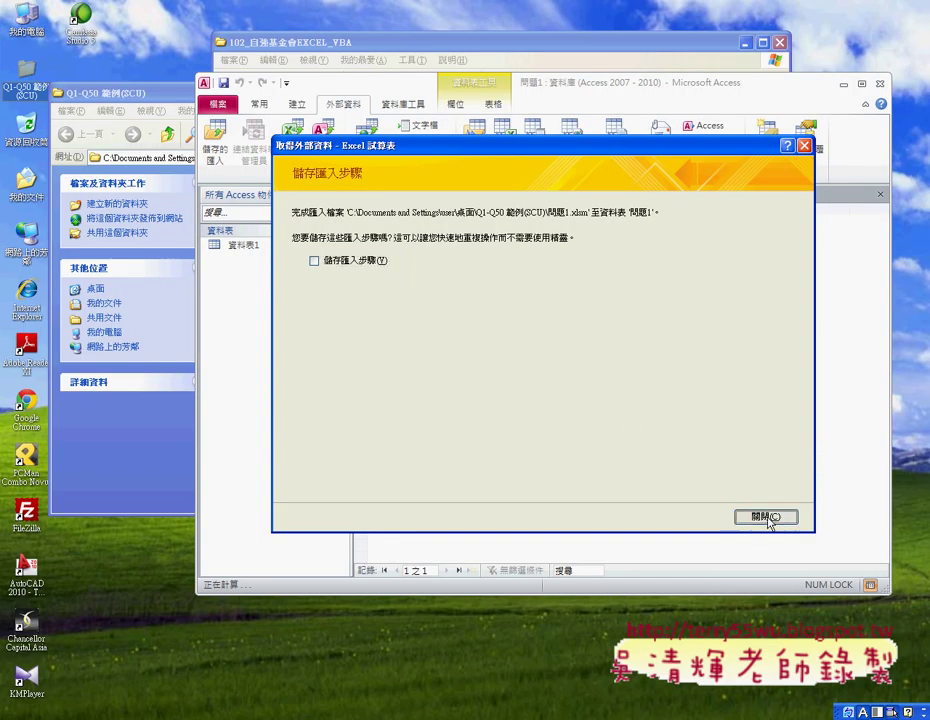
pyautogui.click(770, 516)
pyautogui.doubleClick(245, 247)
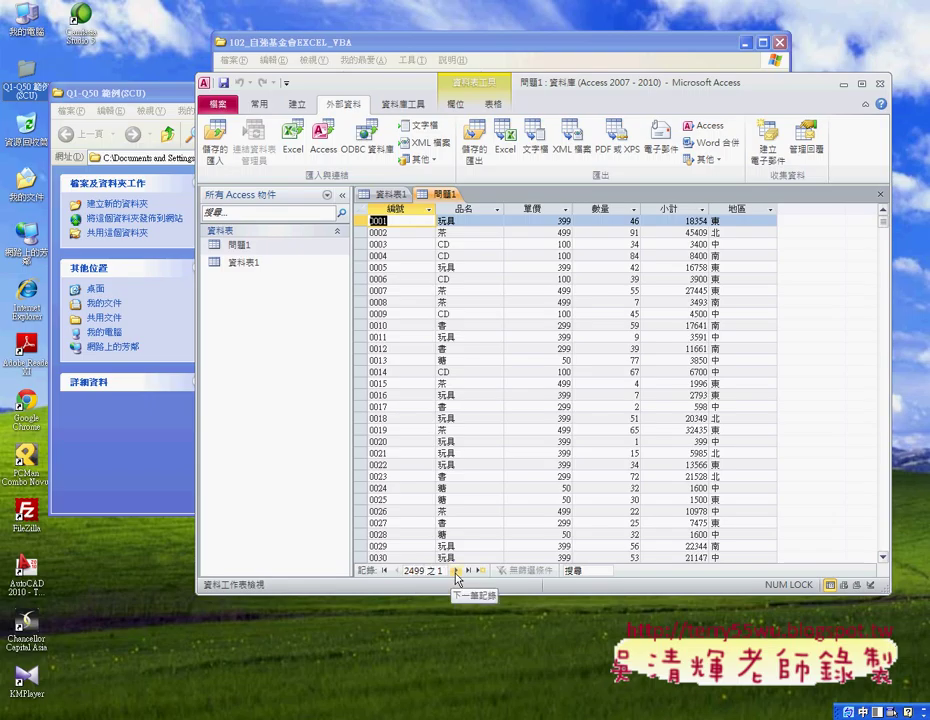
pyautogui.click(468, 571)
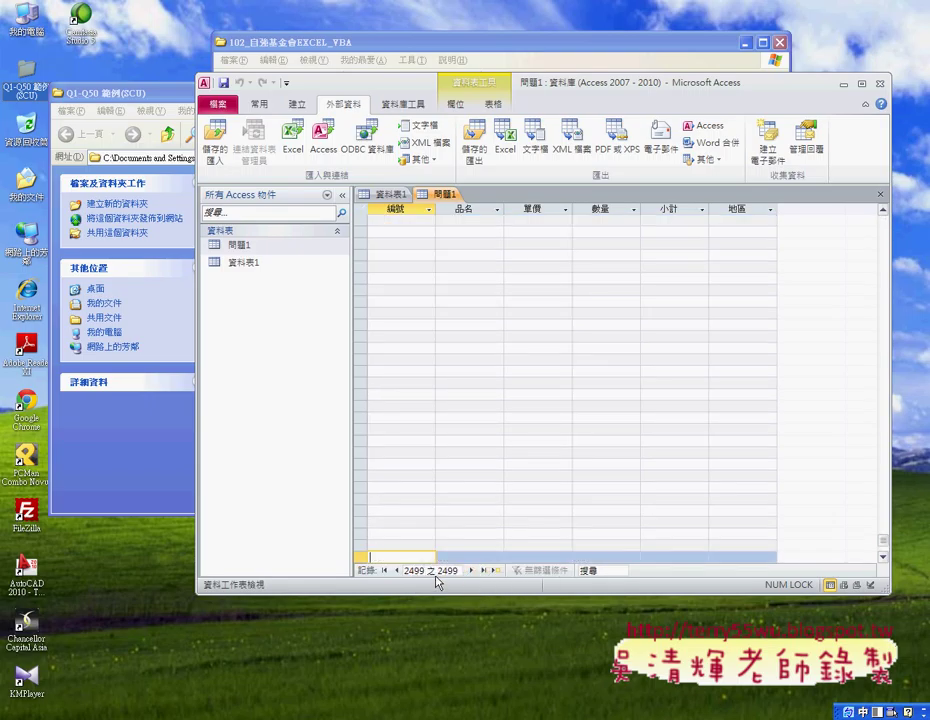
pyautogui.scroll(1, 467, 545)
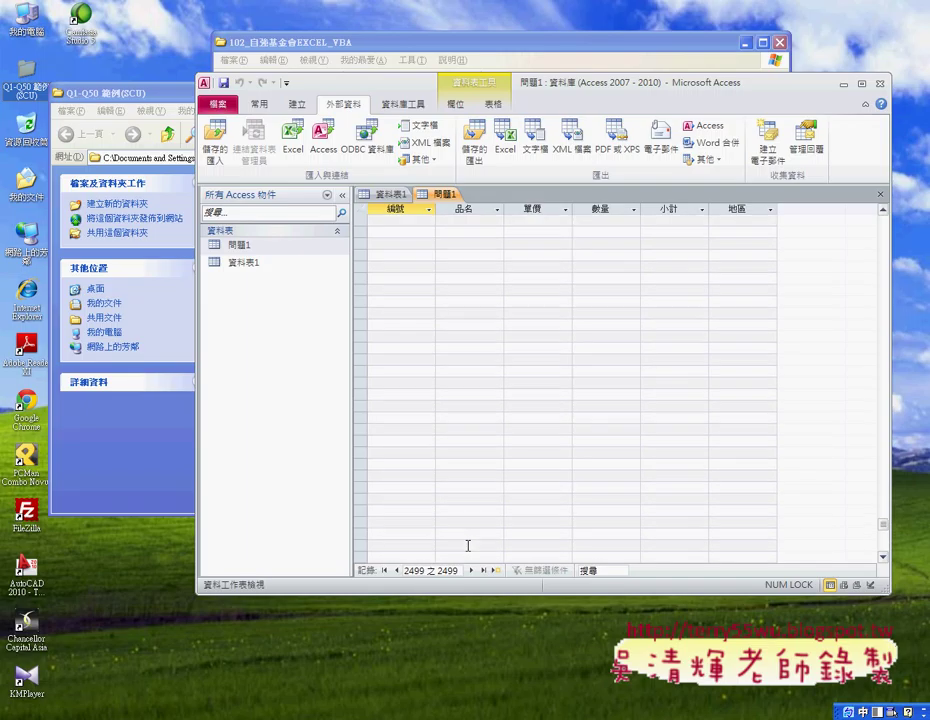
pyautogui.scroll(3, 467, 545)
pyautogui.scroll(2, 467, 545)
pyautogui.moveTo(883, 503)
pyautogui.mouseDown()
pyautogui.moveTo(907, 344)
pyautogui.moveTo(884, 382)
pyautogui.mouseUp()
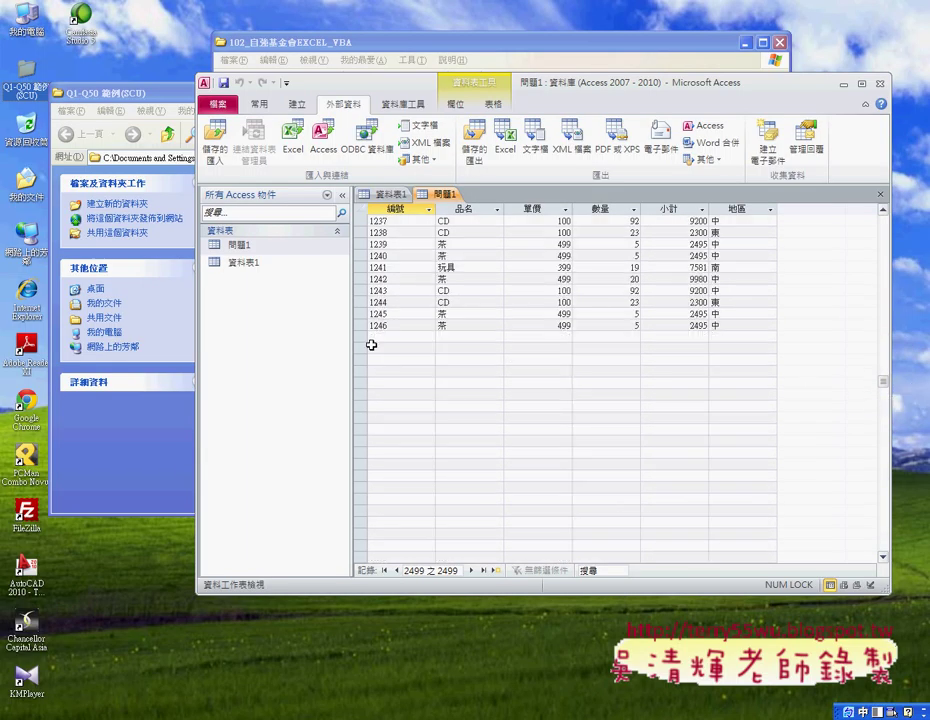
pyautogui.moveTo(370, 345); pyautogui.dragTo(370, 560)
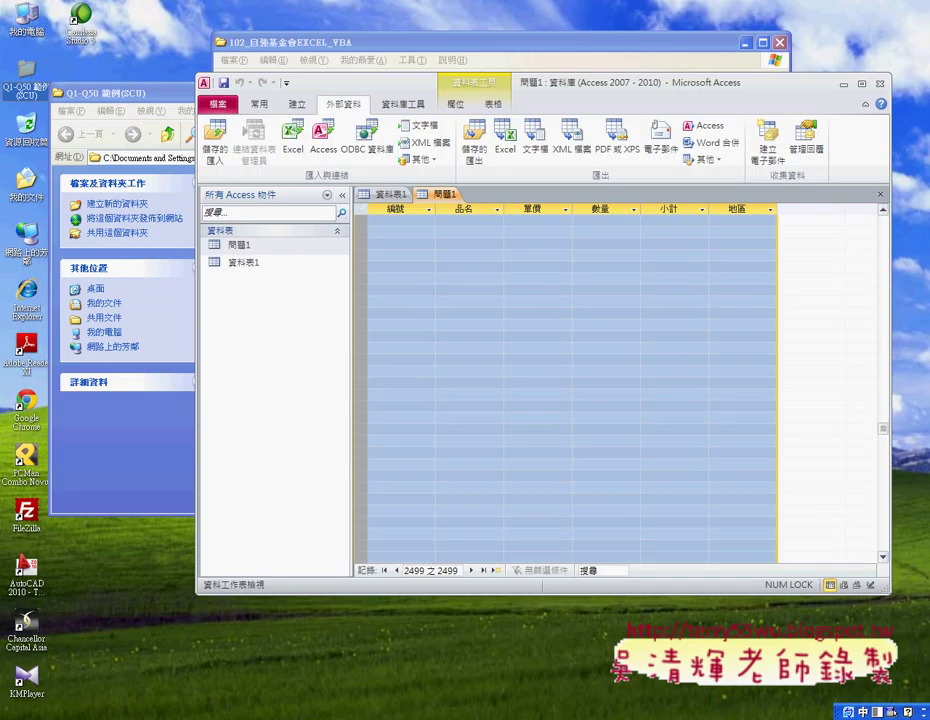
pyautogui.moveTo(370, 560); pyautogui.dragTo(489, 572)
pyautogui.moveTo(882, 430); pyautogui.dragTo(893, 176)
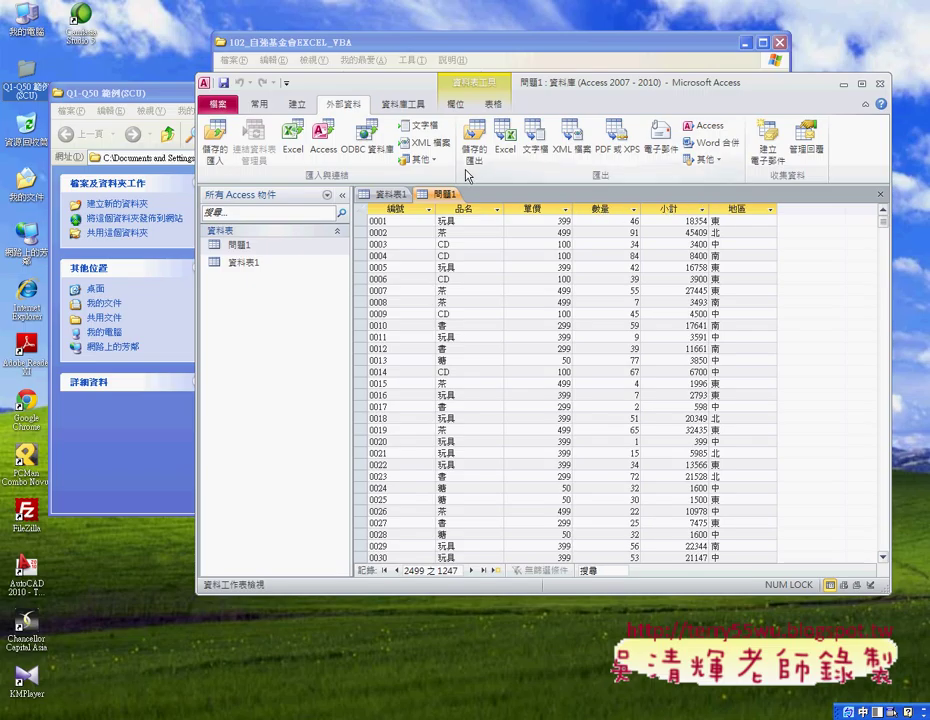
pyautogui.scroll(-7, 479, 290)
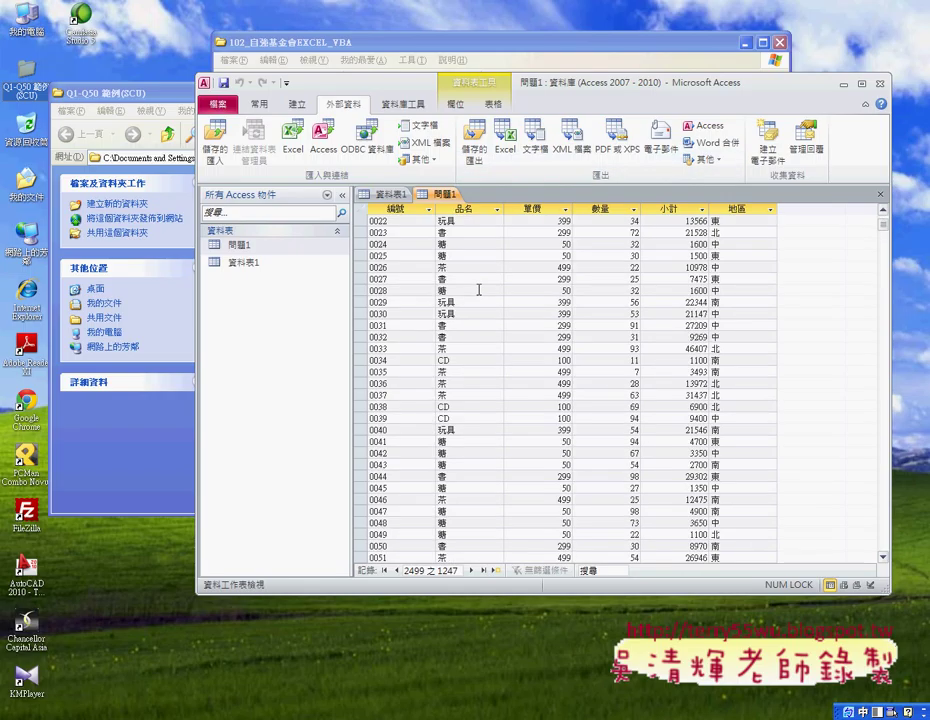
pyautogui.scroll(4, 479, 290)
pyautogui.scroll(3, 479, 290)
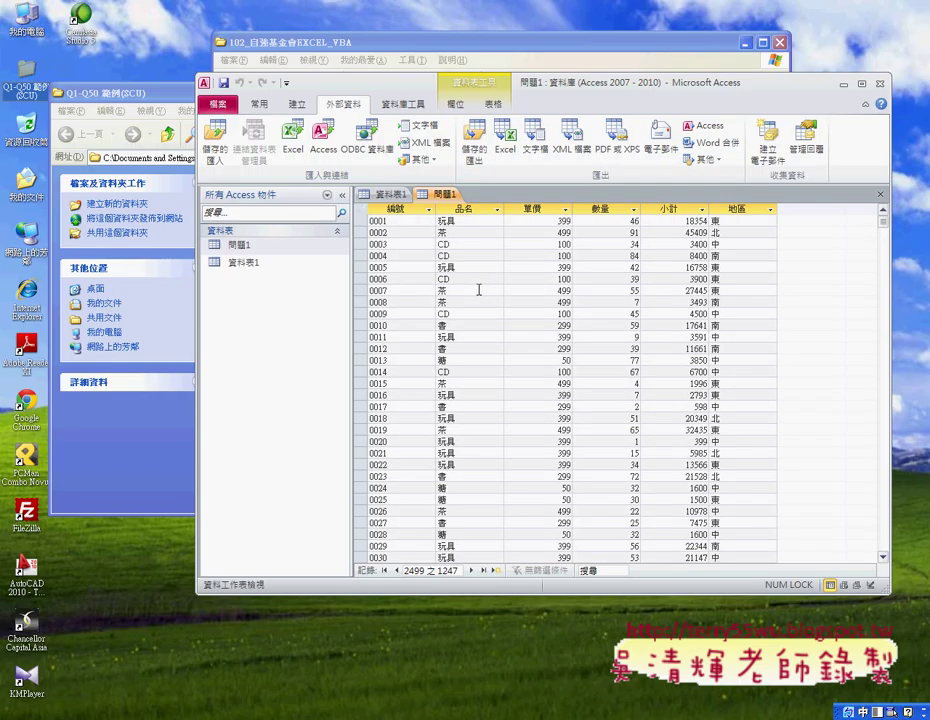